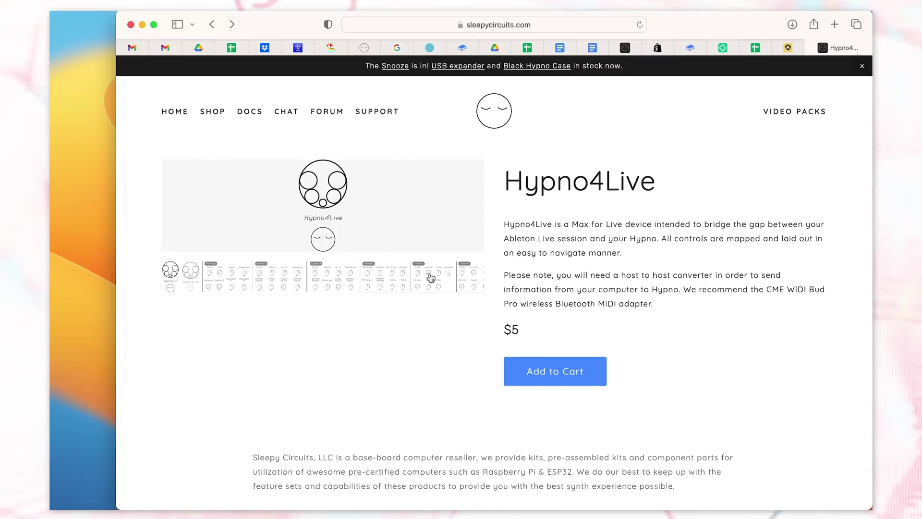
- Add Hypno4Live to the cart and check out to reach the HypnoForLive.amxd (237 KB) download
click(544, 379)
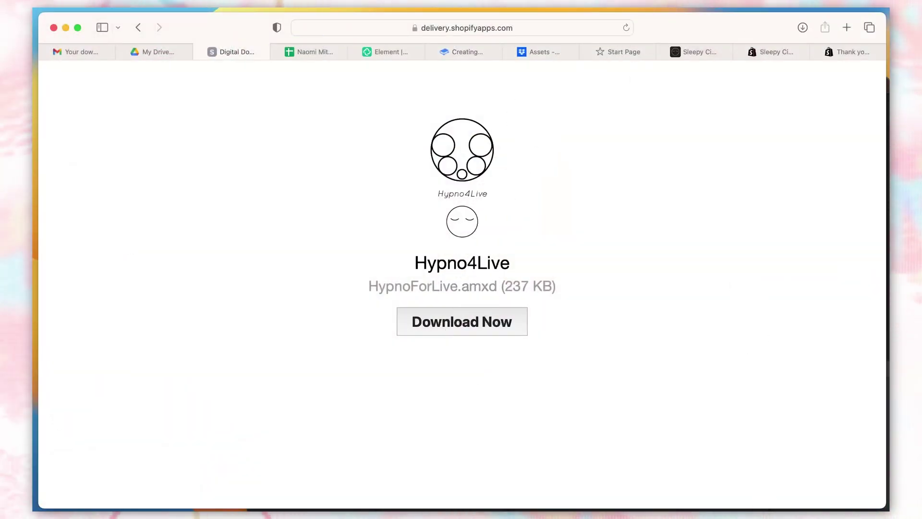
mouse_move(720, 507)
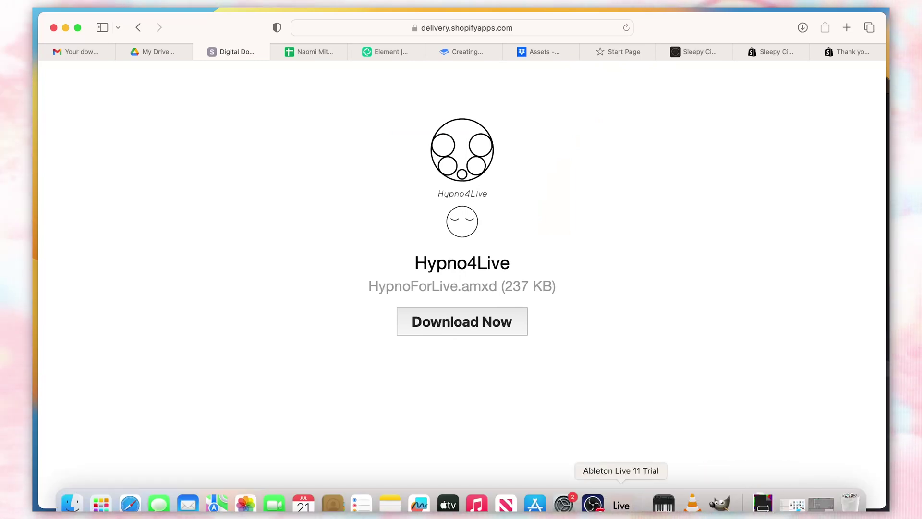
- Drag the downloaded HypnoForLive.amxd from the Downloads stack into Live's User Library
click(621, 503)
click(788, 503)
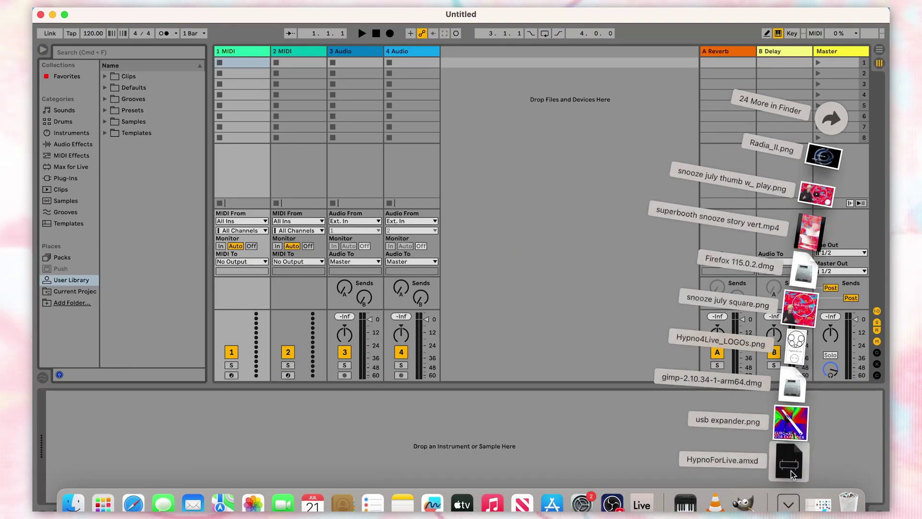
drag(791, 475, 174, 186)
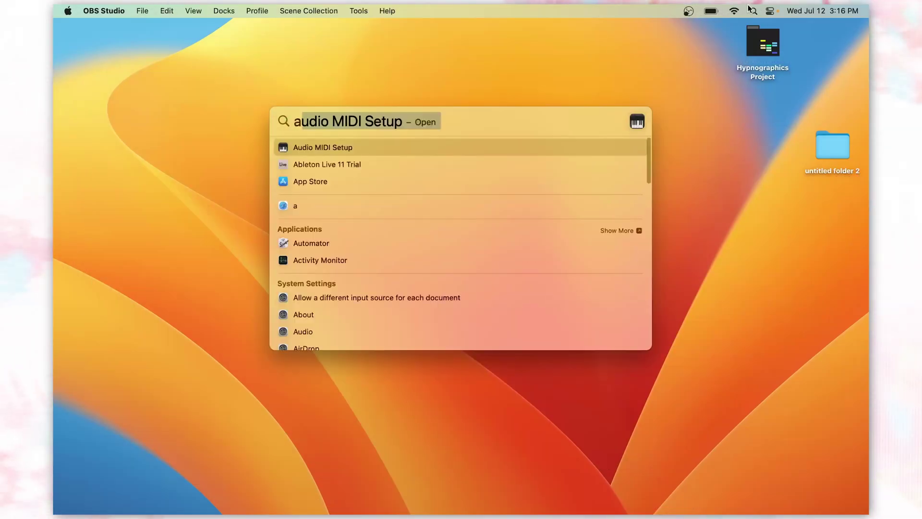
- Open MIDI Studio in Audio MIDI Setup and connect the WIDI Bud Pro over Bluetooth
click(336, 147)
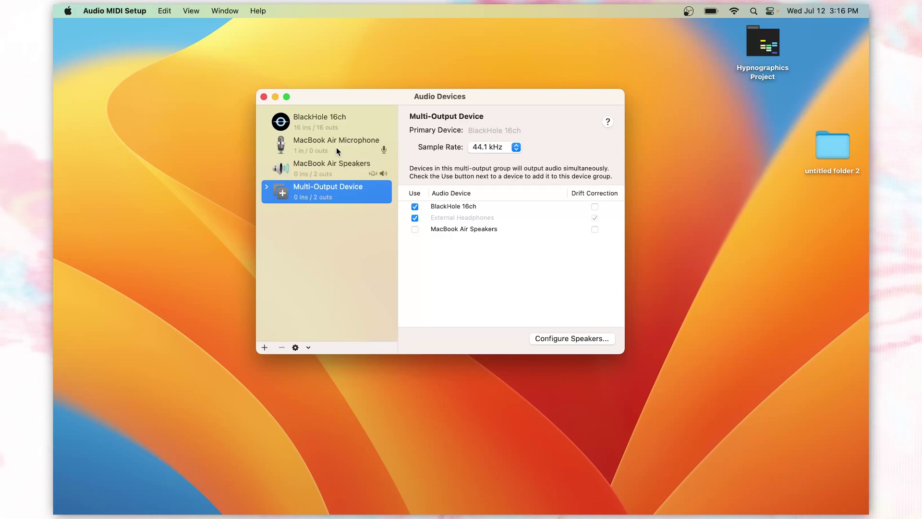
click(224, 10)
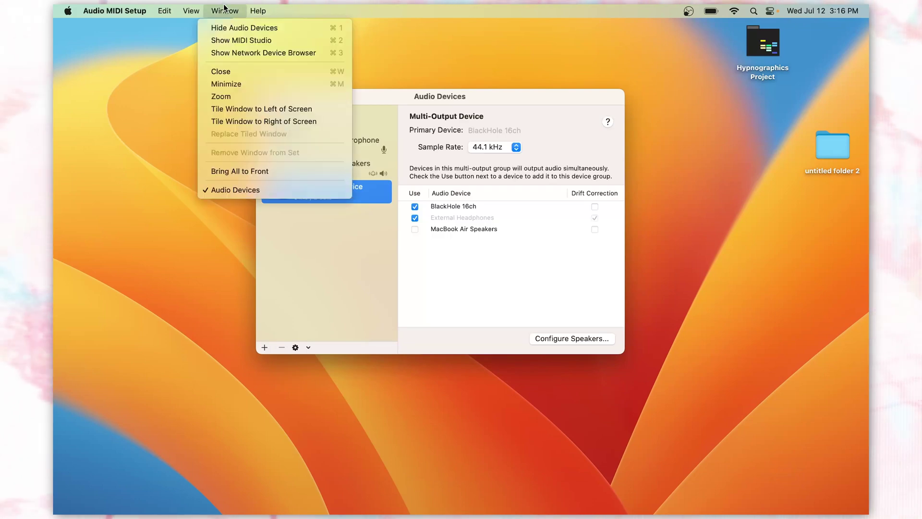
click(231, 40)
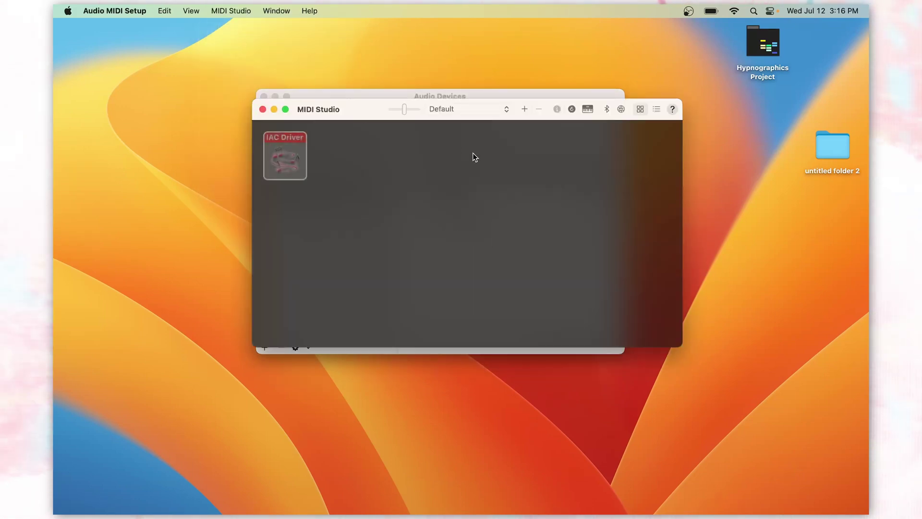
click(606, 110)
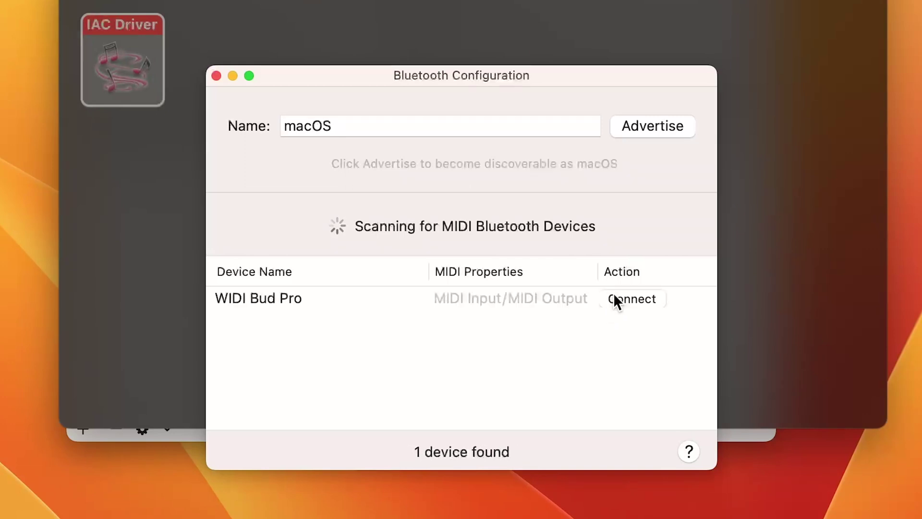
click(614, 296)
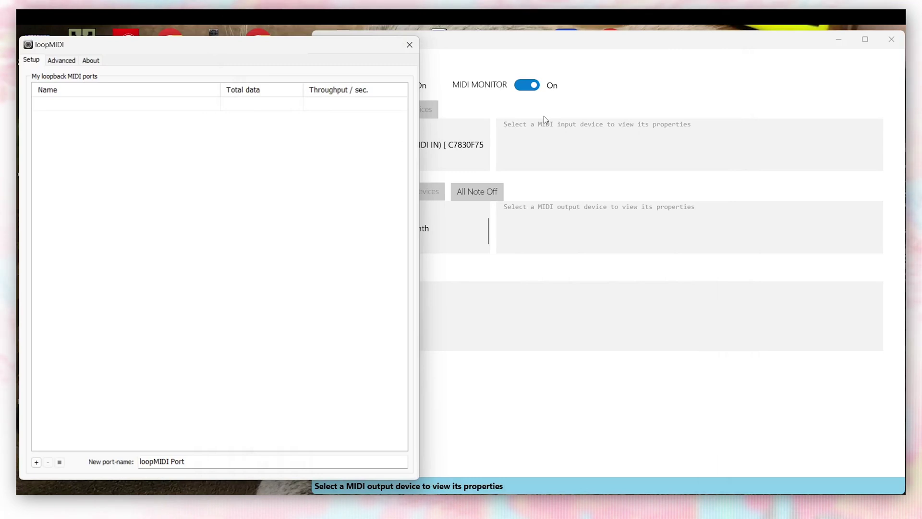
- In MIDIberry beside loopMIDI, route loopMIDI Port [1] input to the WidiBud output
drag(488, 46, 595, 47)
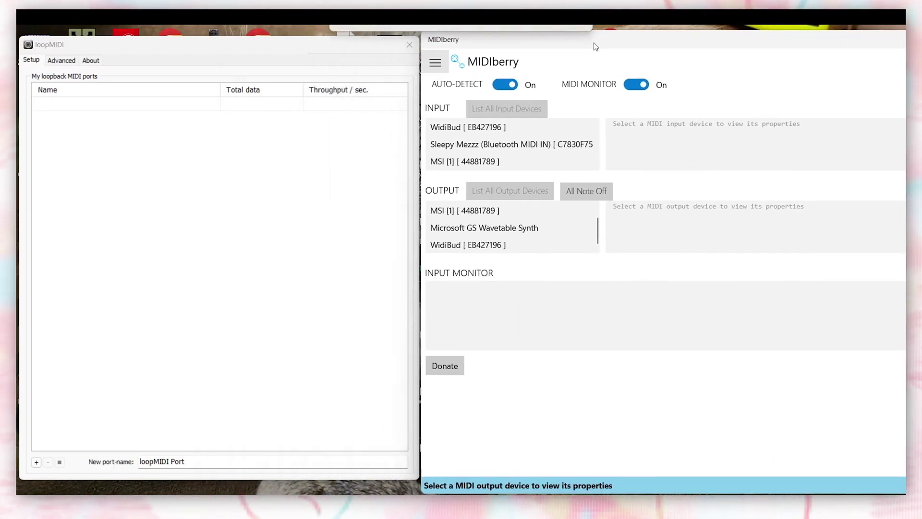
click(393, 206)
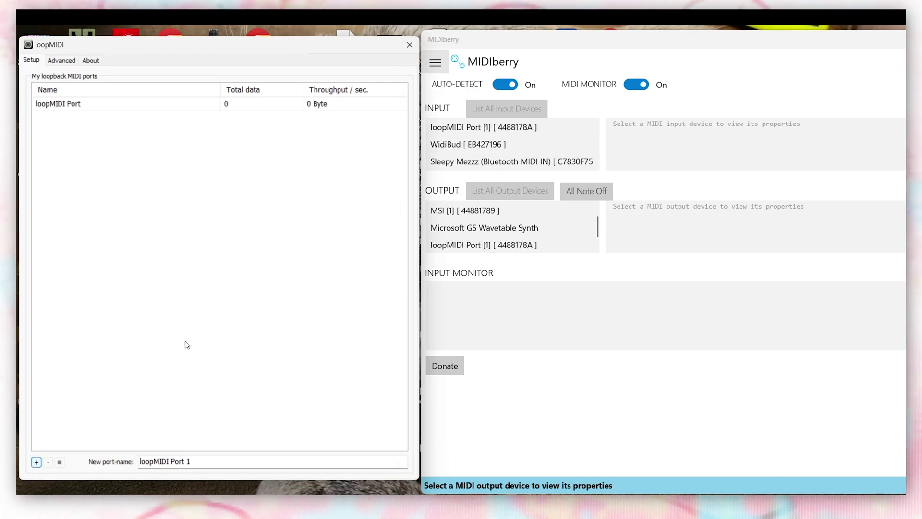
click(447, 126)
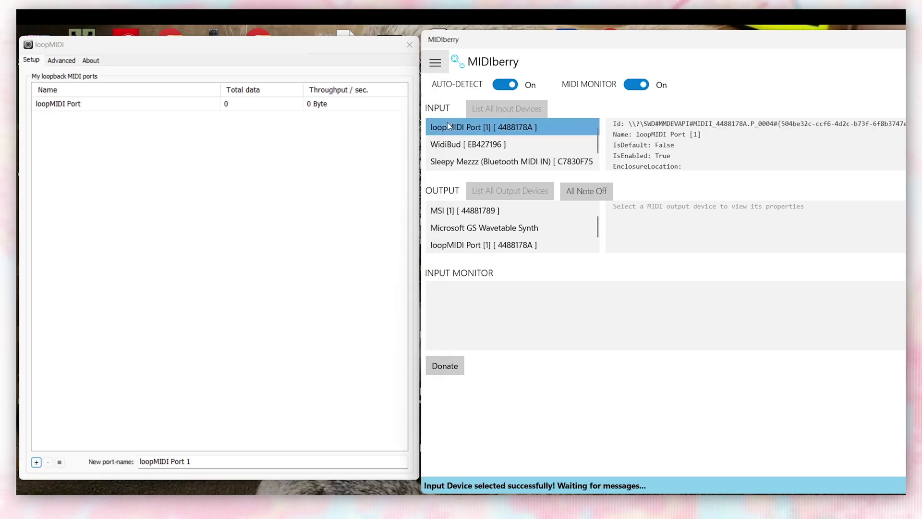
scroll(480, 248, down, 1)
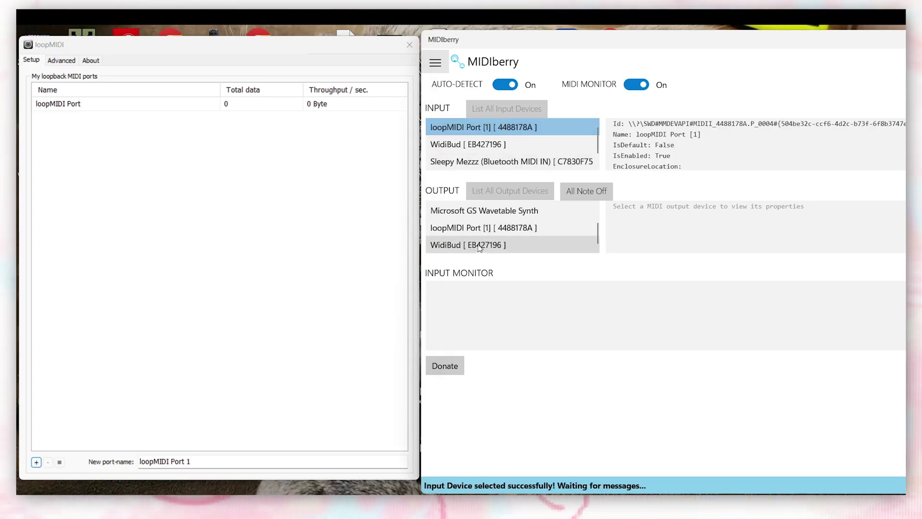
click(474, 246)
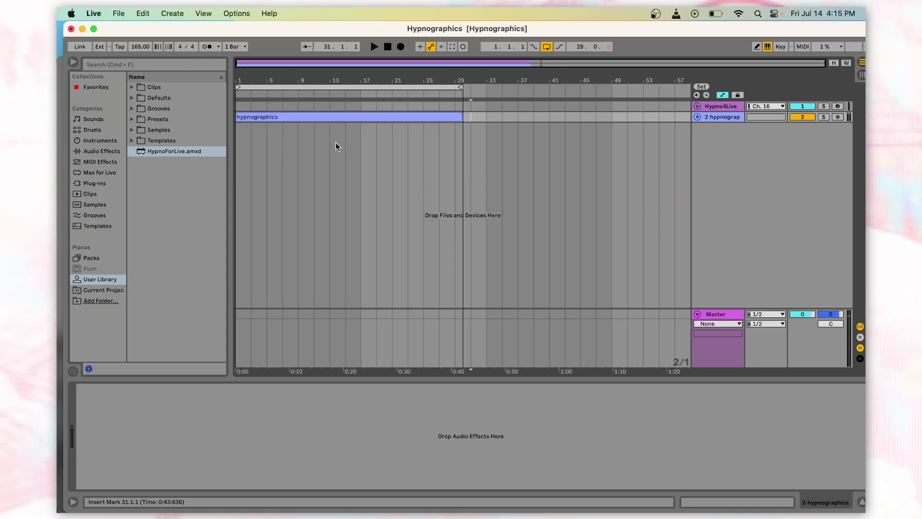
click(91, 13)
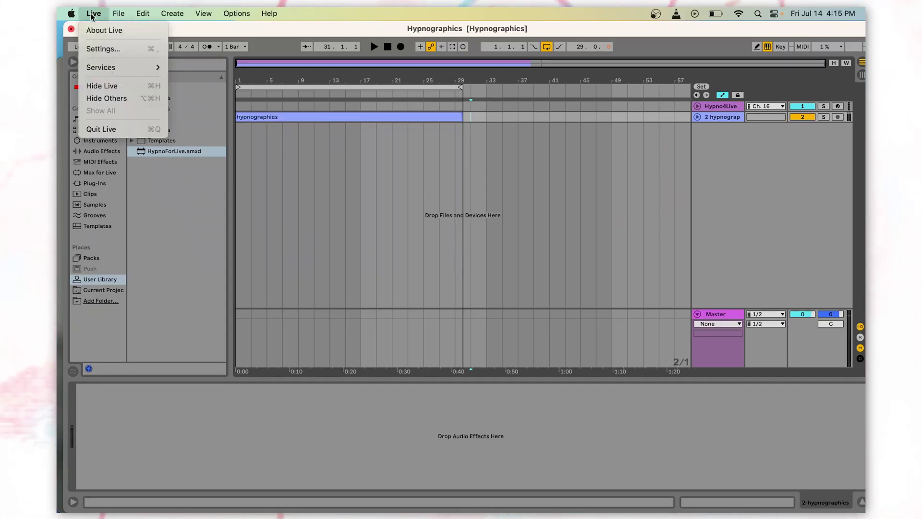
click(101, 49)
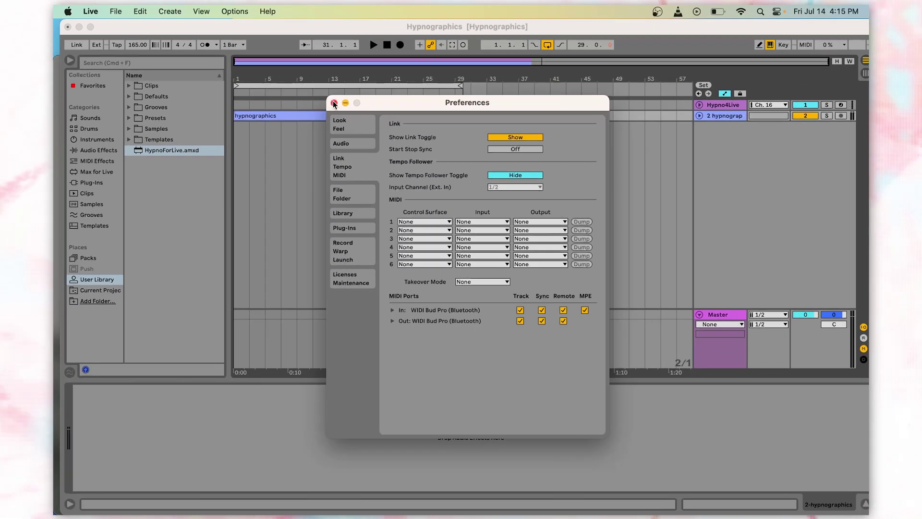
key(Escape)
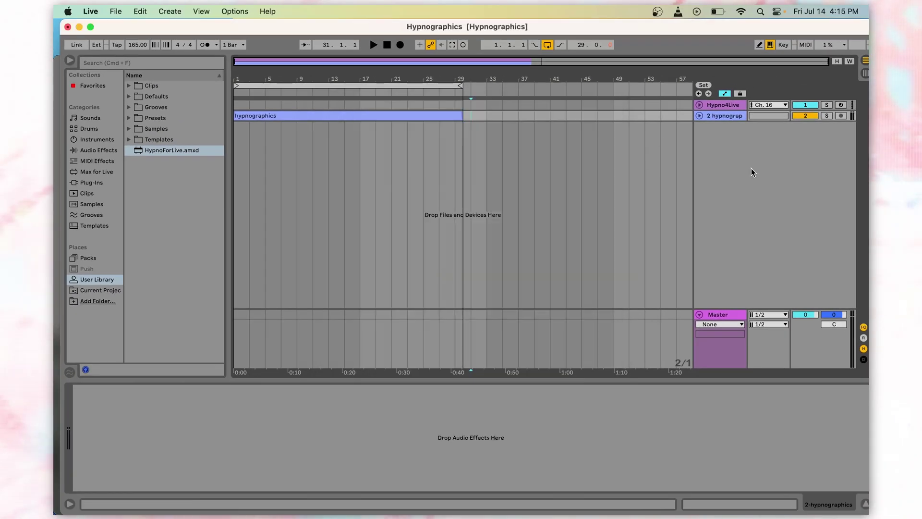
- Insert a new MIDI track and load HypnoForLive.amxd onto it
right_click(742, 152)
click(748, 166)
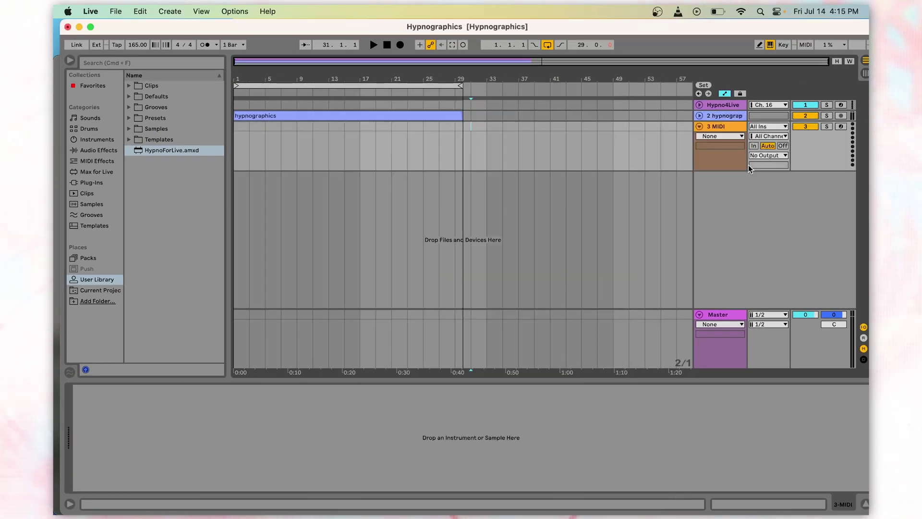
double_click(177, 151)
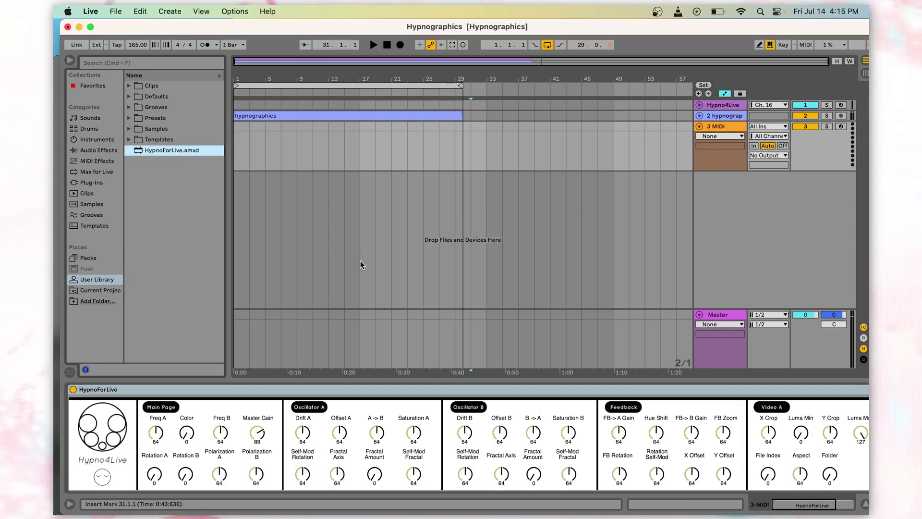
- Route the track's MIDI output to WIDI Bud Pro on Ch. 16
click(768, 157)
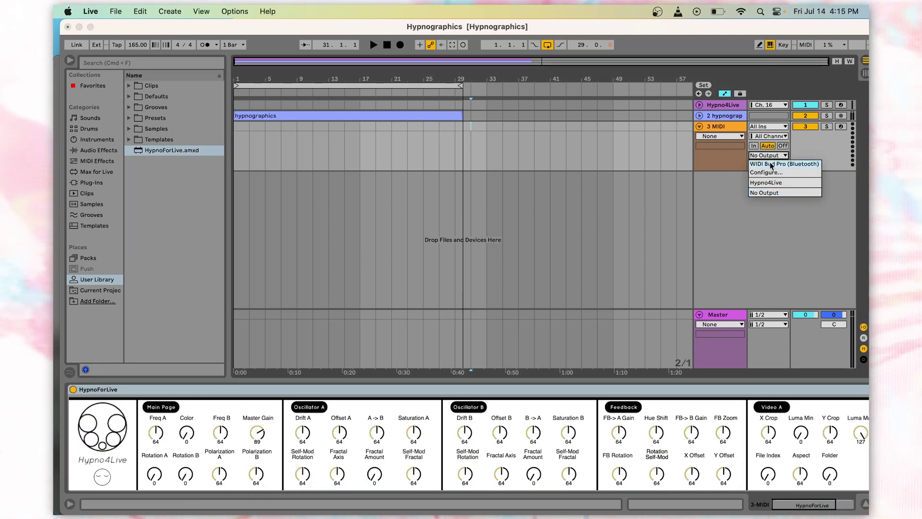
click(772, 164)
click(774, 165)
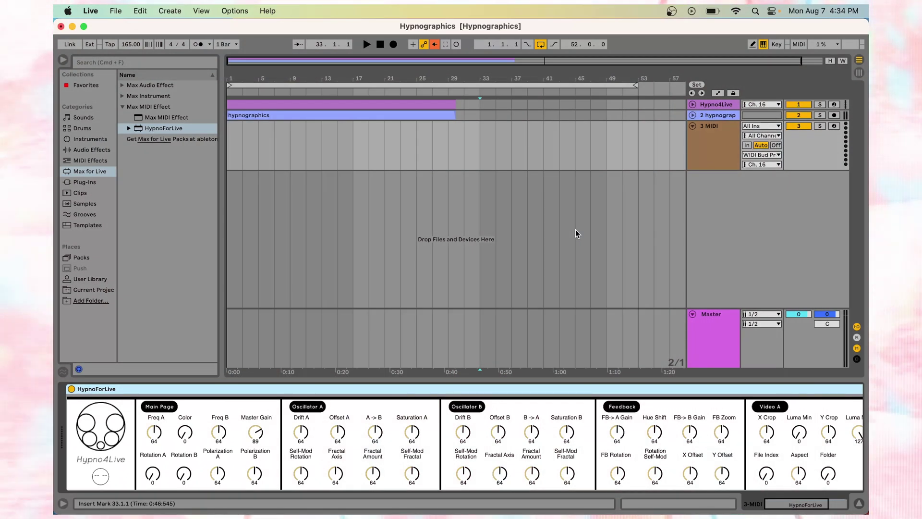
- Show HypnoForLive's FreqA automation lane and add breakpoints, raising one near bar 36 to 73
click(199, 9)
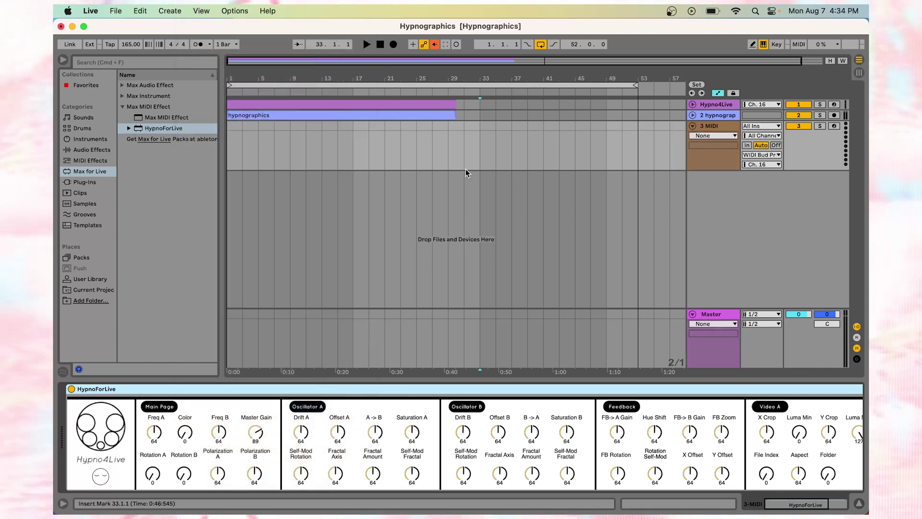
click(713, 135)
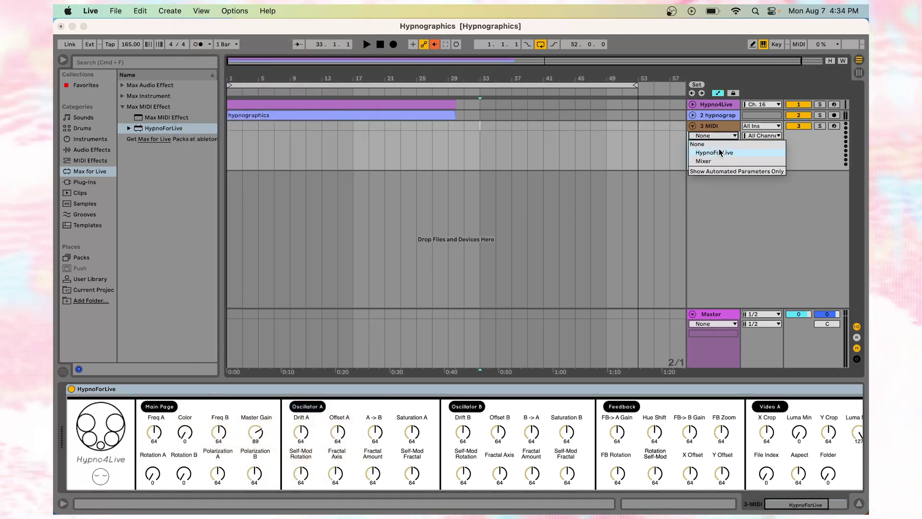
click(721, 152)
click(713, 145)
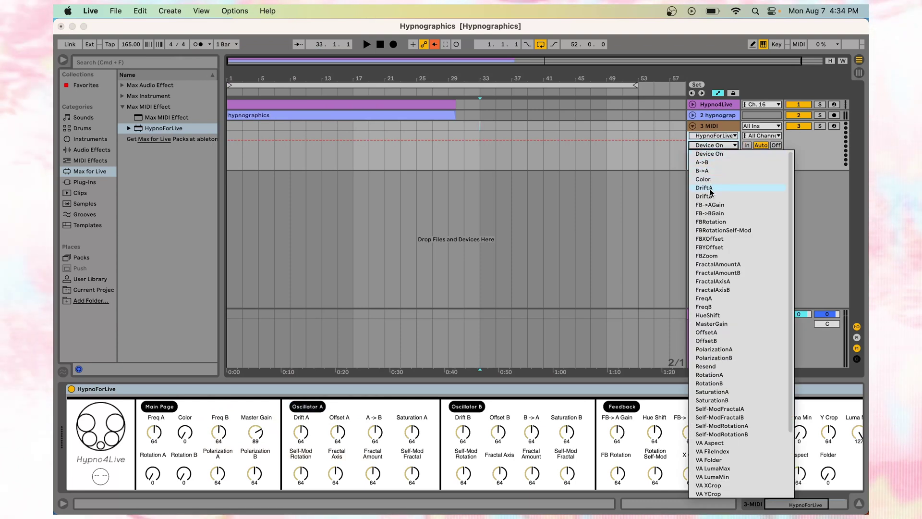
click(722, 299)
click(484, 150)
click(527, 147)
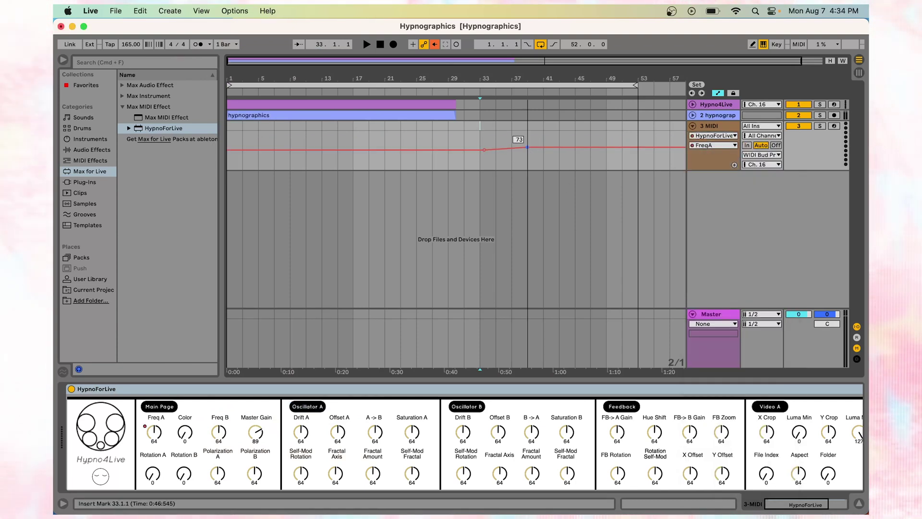
drag(527, 147, 527, 138)
- Switch the lane to Color, pull a breakpoint up near bar 39, and play from bar 37
click(713, 145)
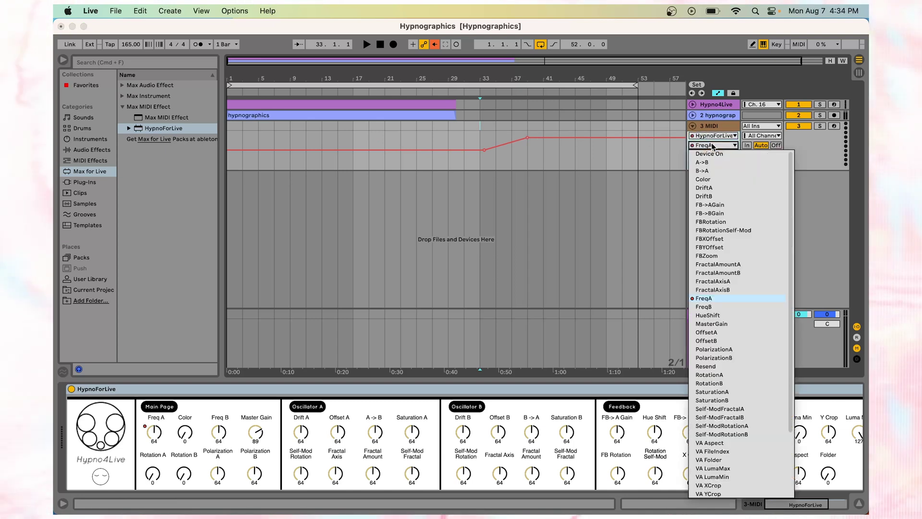
click(717, 179)
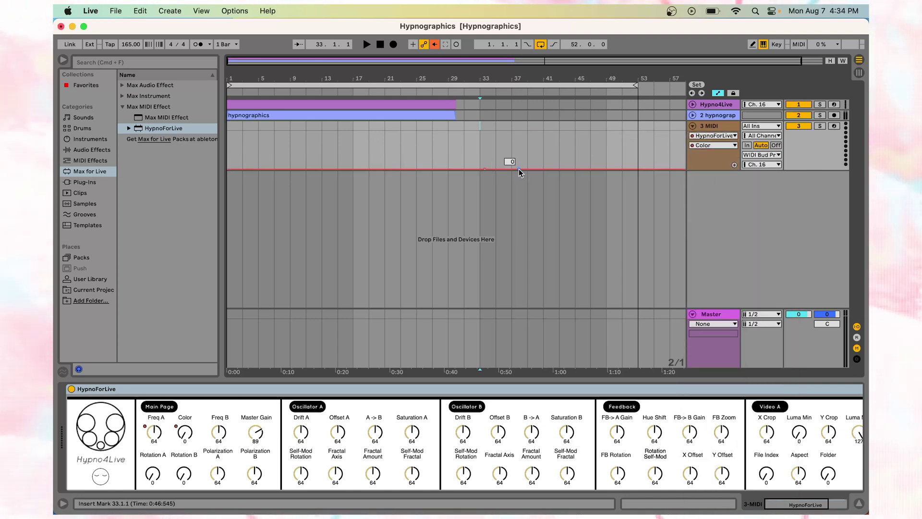
drag(536, 169, 535, 131)
click(506, 144)
key(space)
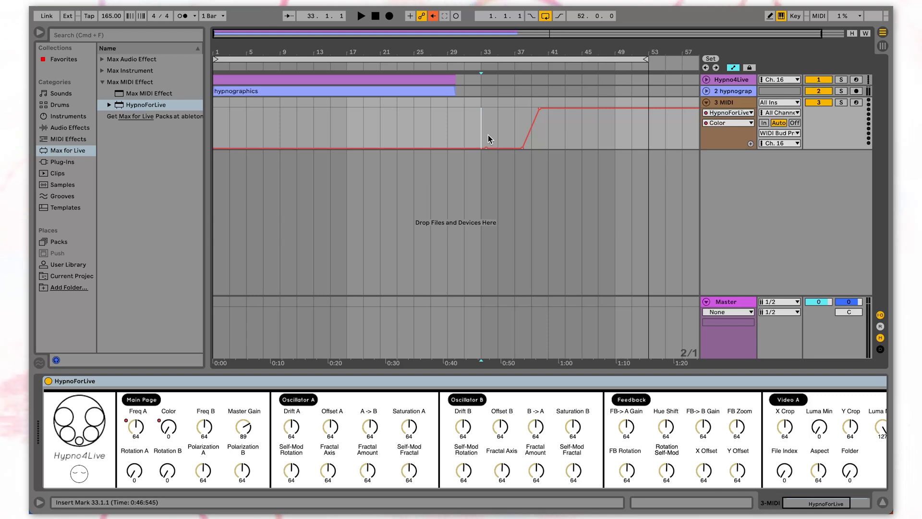
- Insert an empty MIDI clip over bars 31–33 with Cmd+Shift+M and audition the F3 note
drag(483, 138, 468, 134)
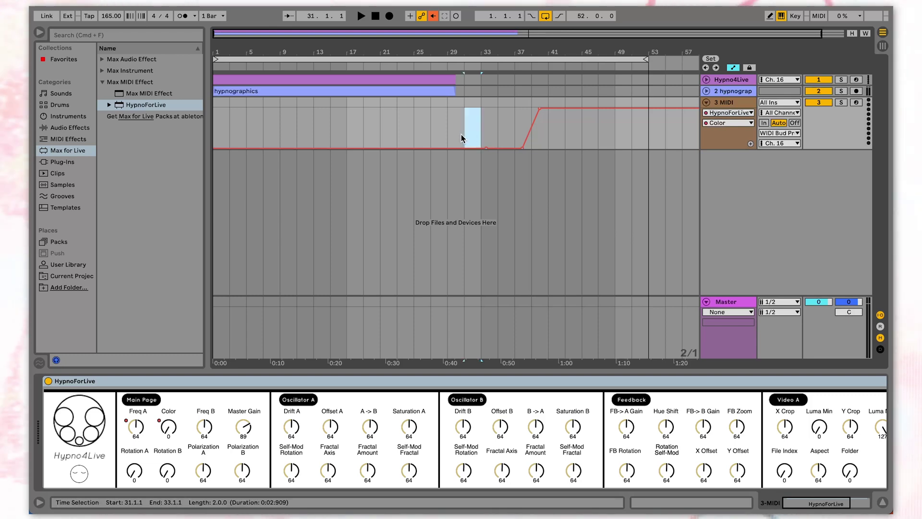
key(super+shift+m)
click(204, 405)
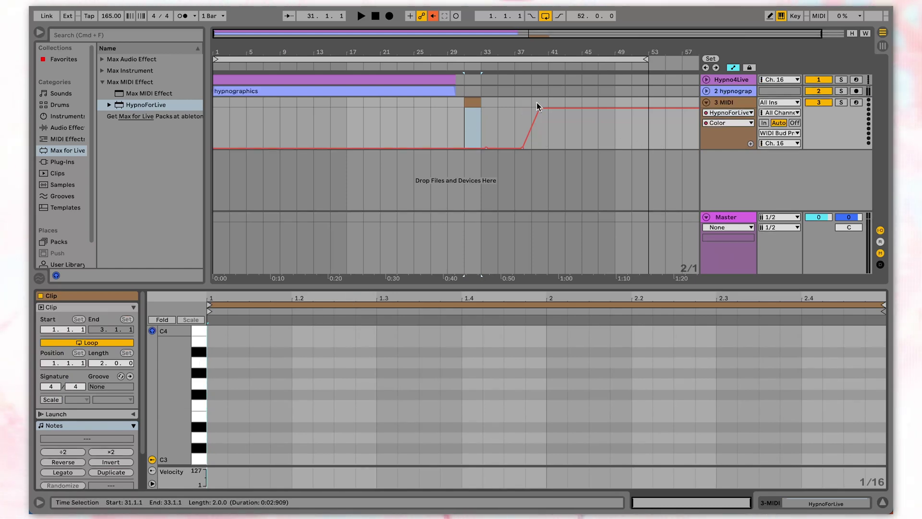
click(505, 109)
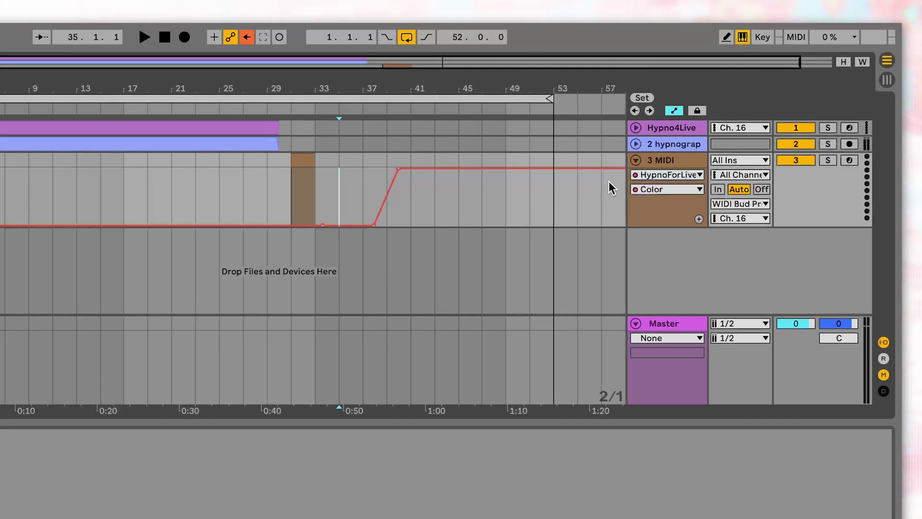
- Keep the input at All Channels and set the track's Monitor to In
click(733, 171)
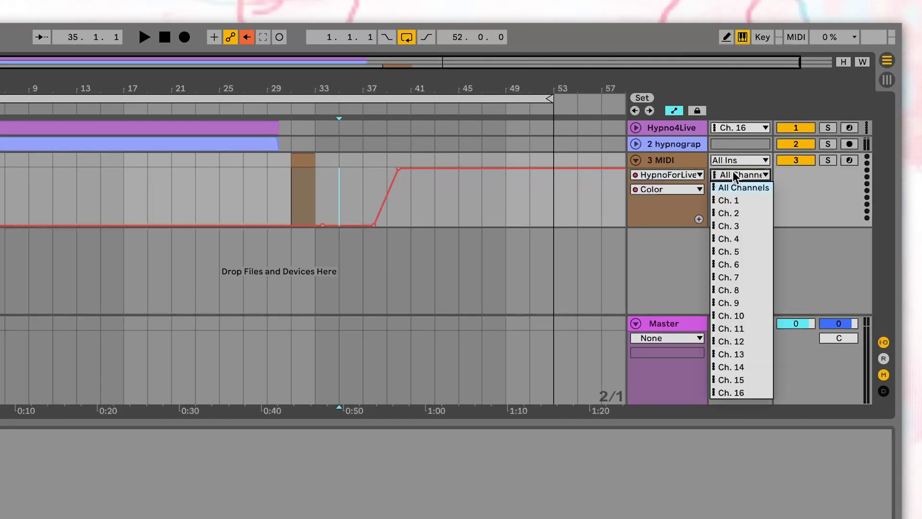
click(733, 171)
click(718, 189)
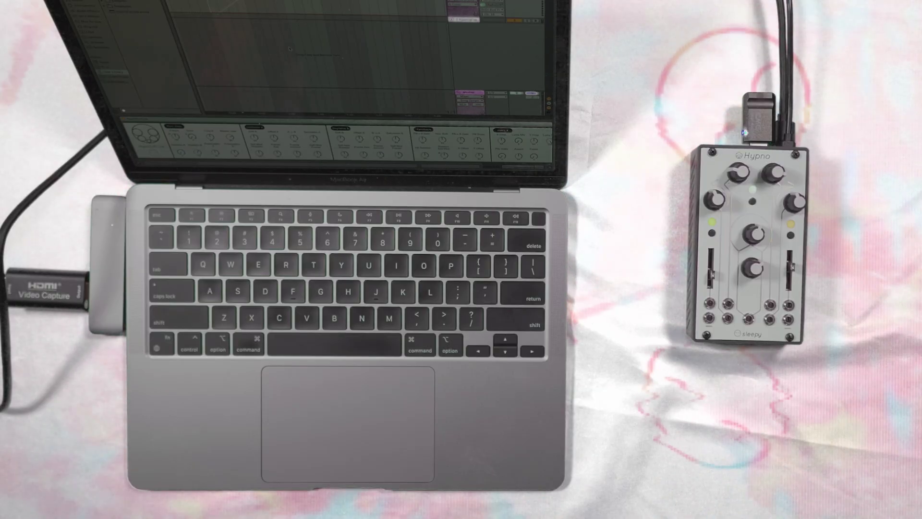
- Toggle Automation Mode with the A key to draw the A->B envelope
key(a)
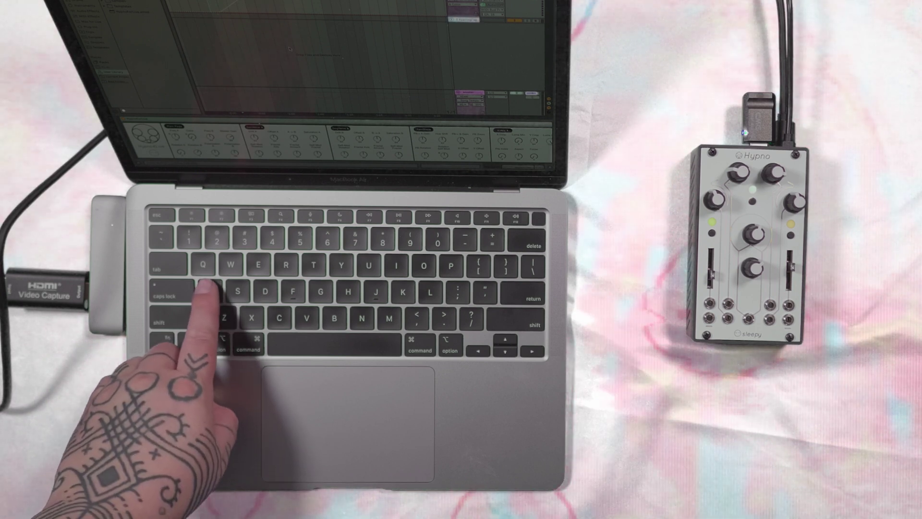